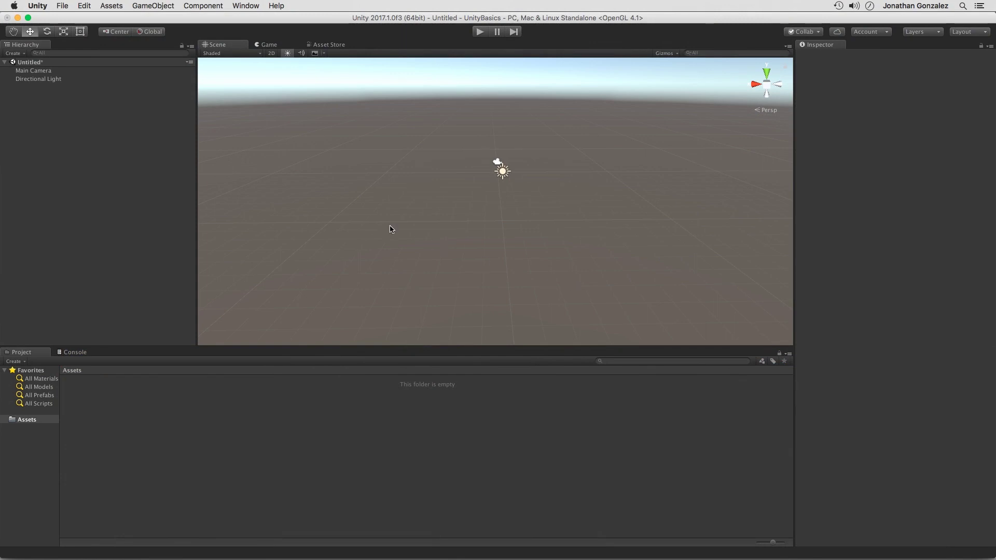
- Inspect the Main Camera and Directional Light, then create an empty GameObject via GameObject > Create Empty
click(51, 72)
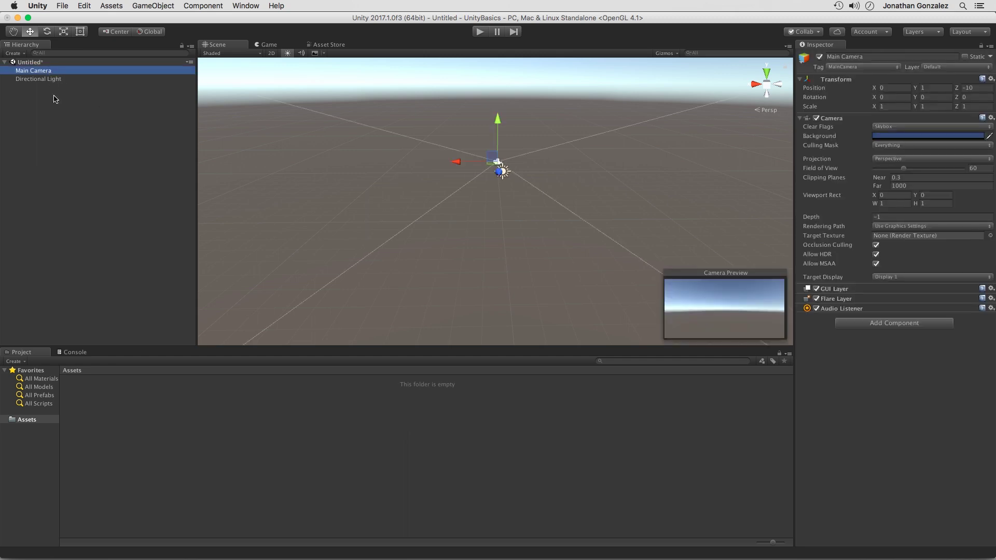
click(43, 81)
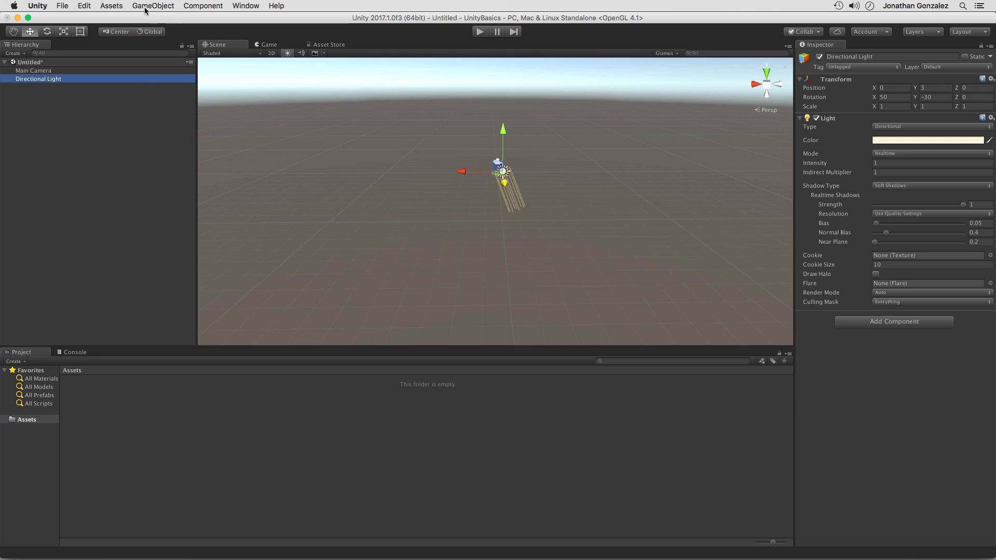
click(162, 8)
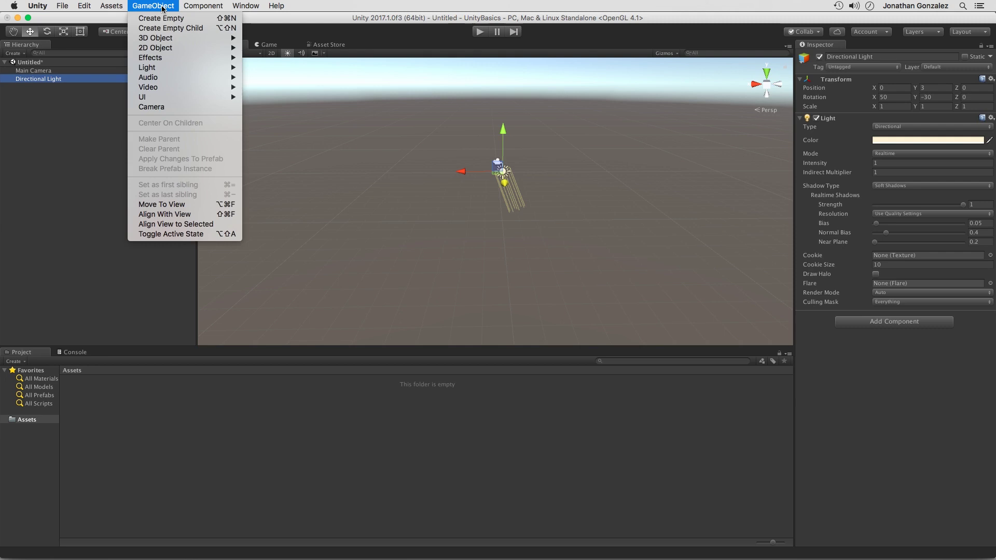
mouse_move(165, 39)
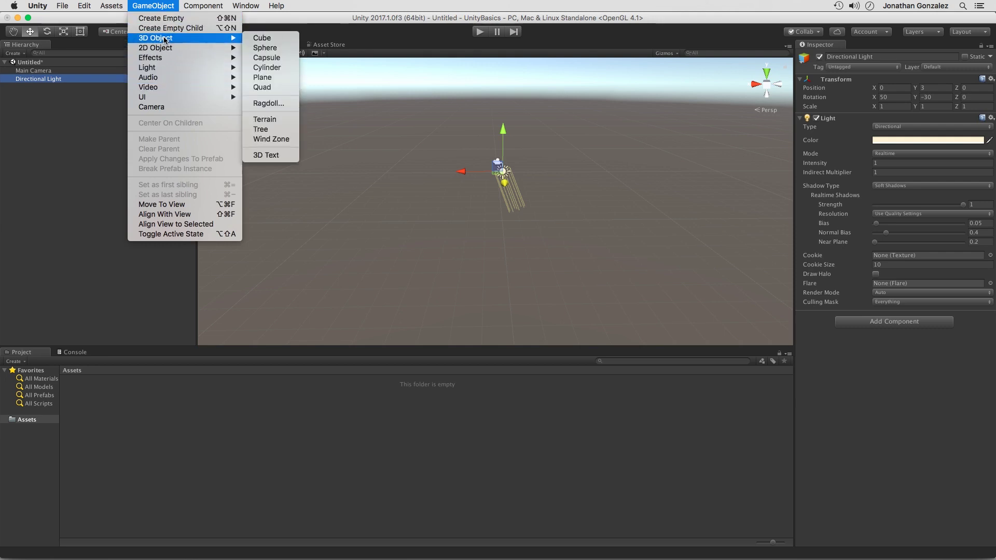
mouse_move(164, 87)
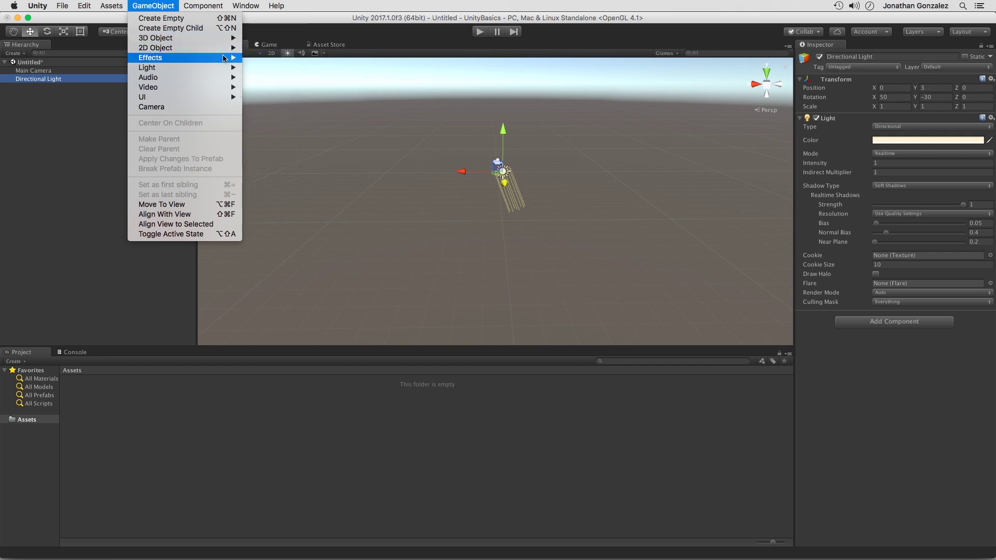
mouse_move(201, 58)
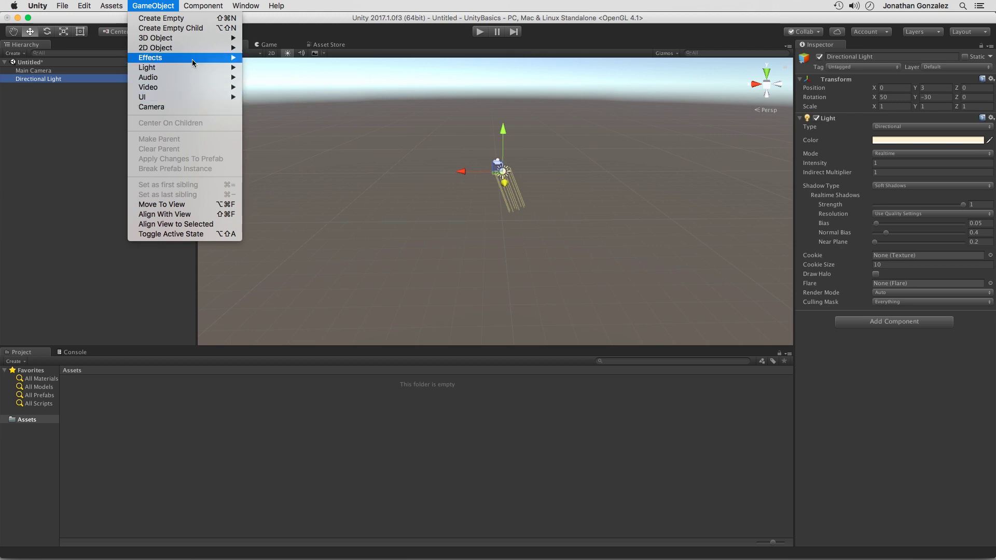
click(193, 21)
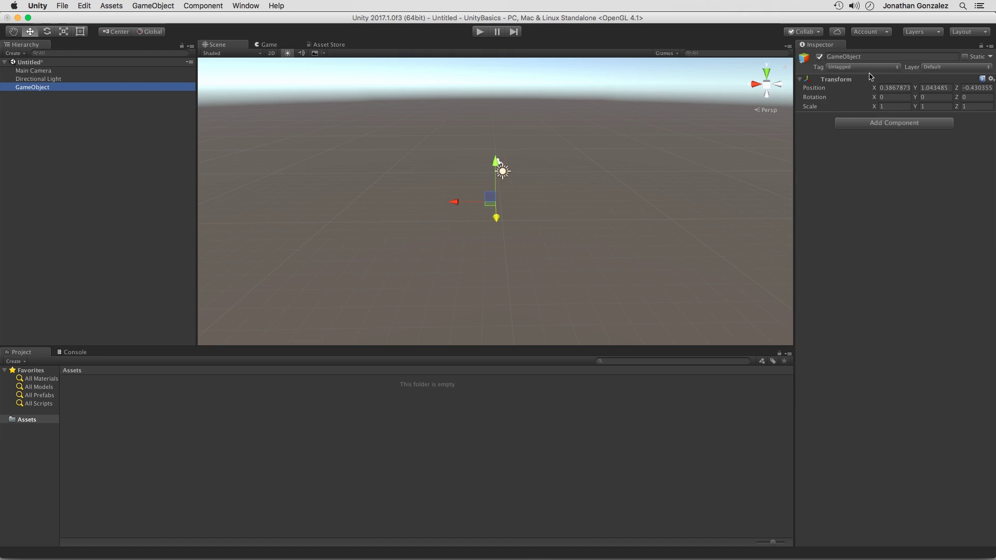
click(52, 79)
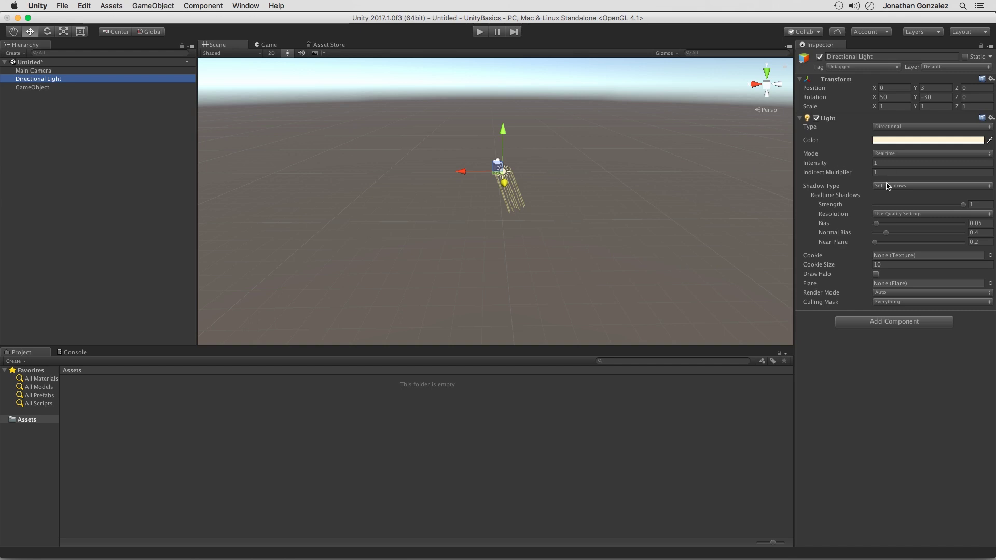
click(816, 118)
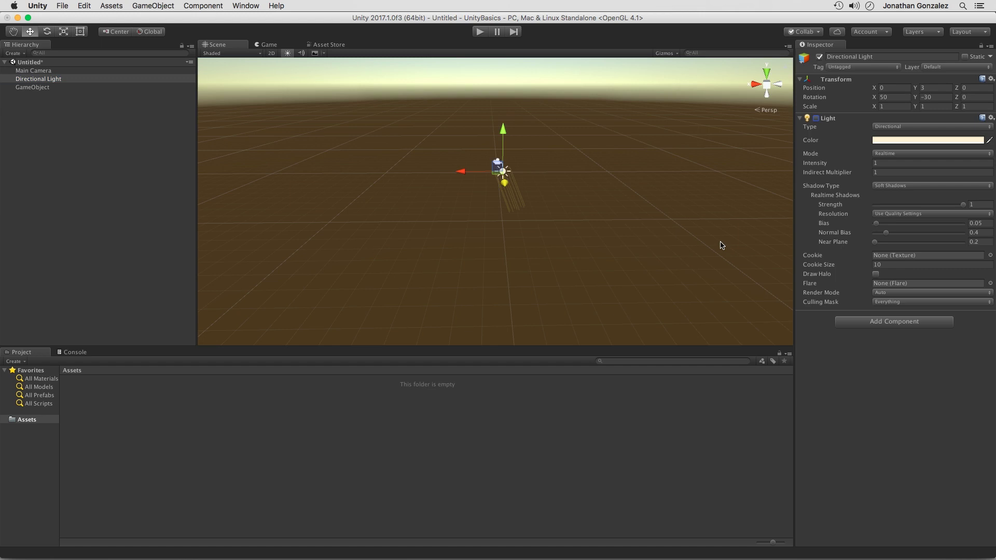
click(816, 118)
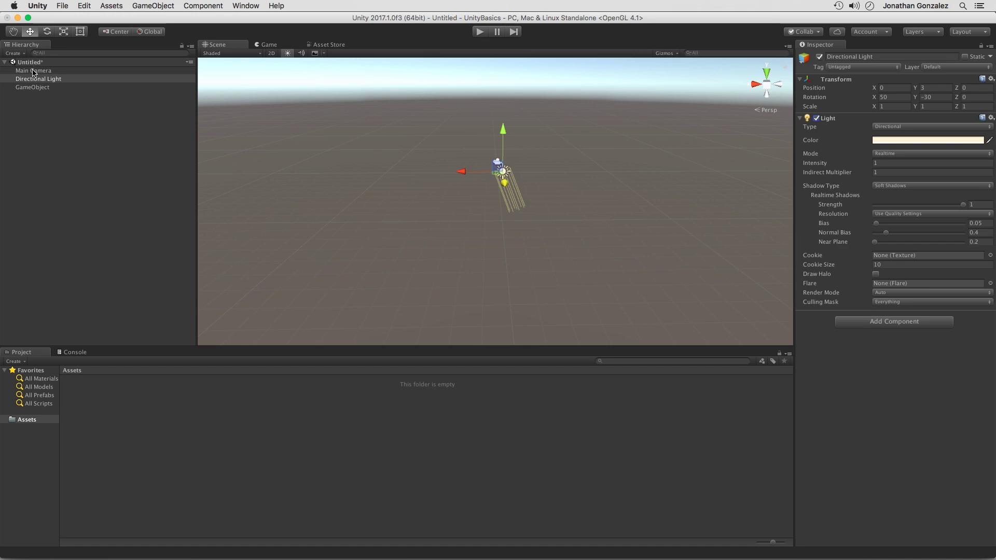
click(50, 74)
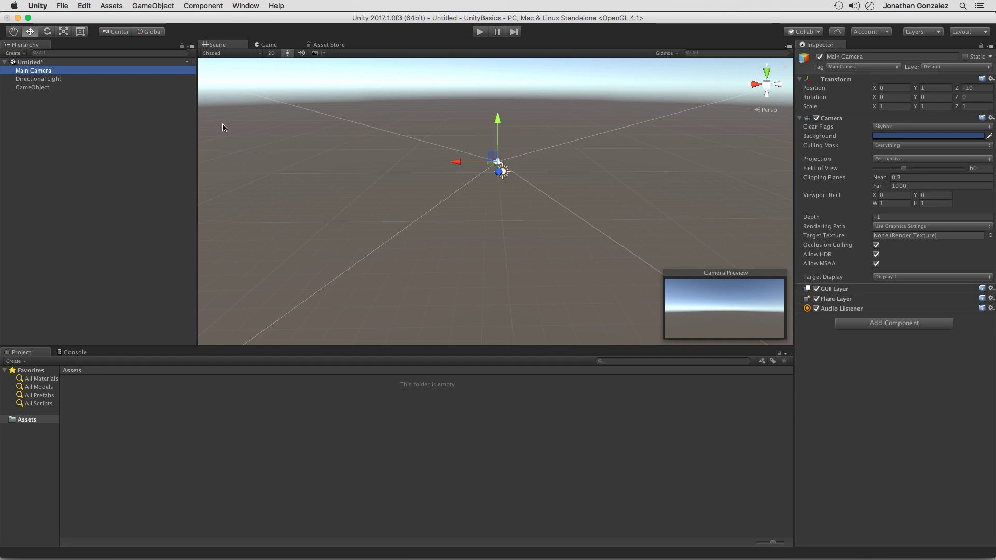
- Rename the new GameObject to Character and add a Rigidbody component
click(40, 87)
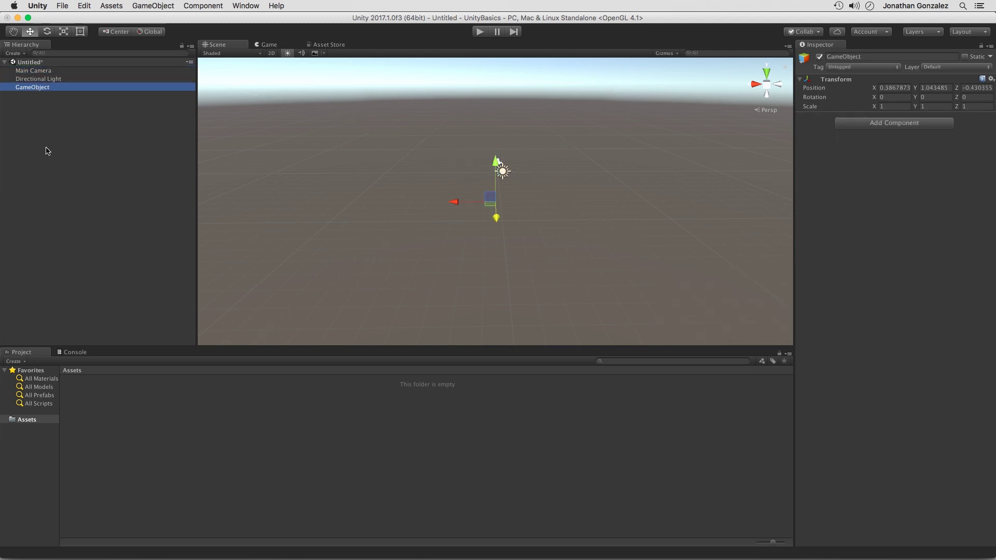
key(Return)
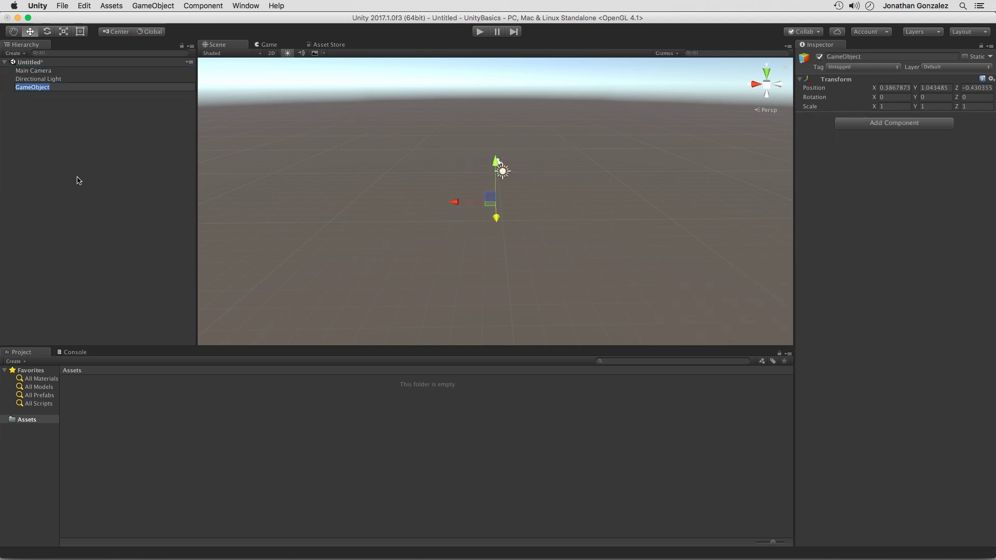
text(Character)
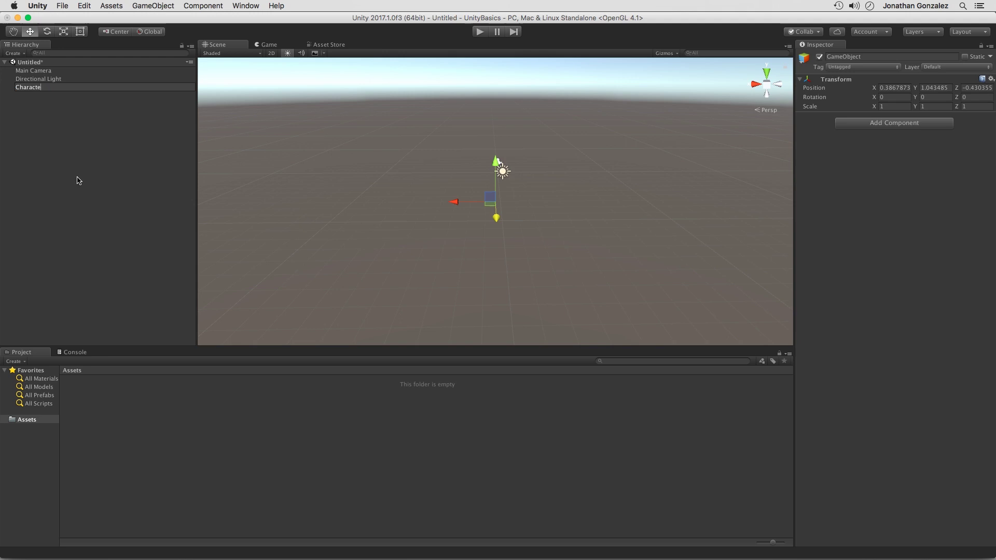
key(Return)
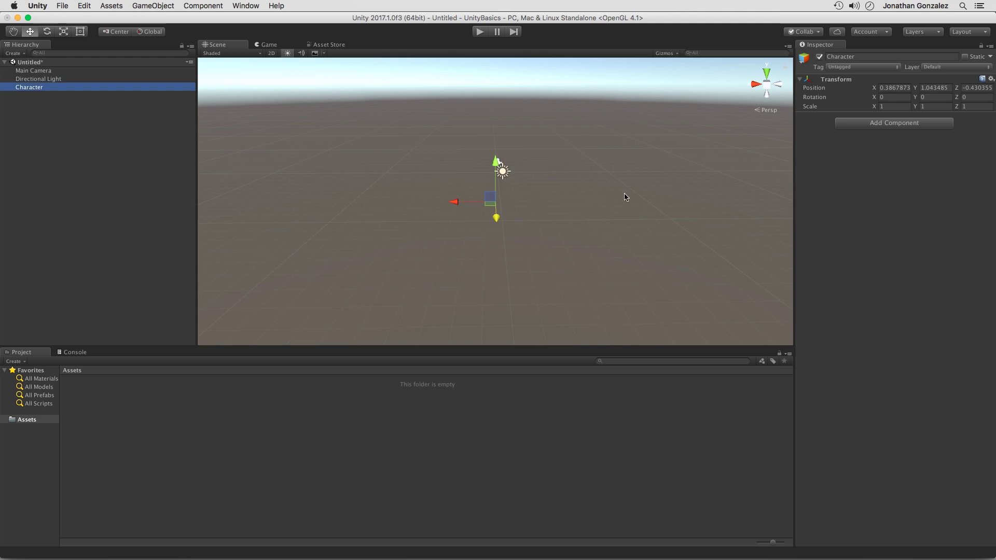
click(860, 125)
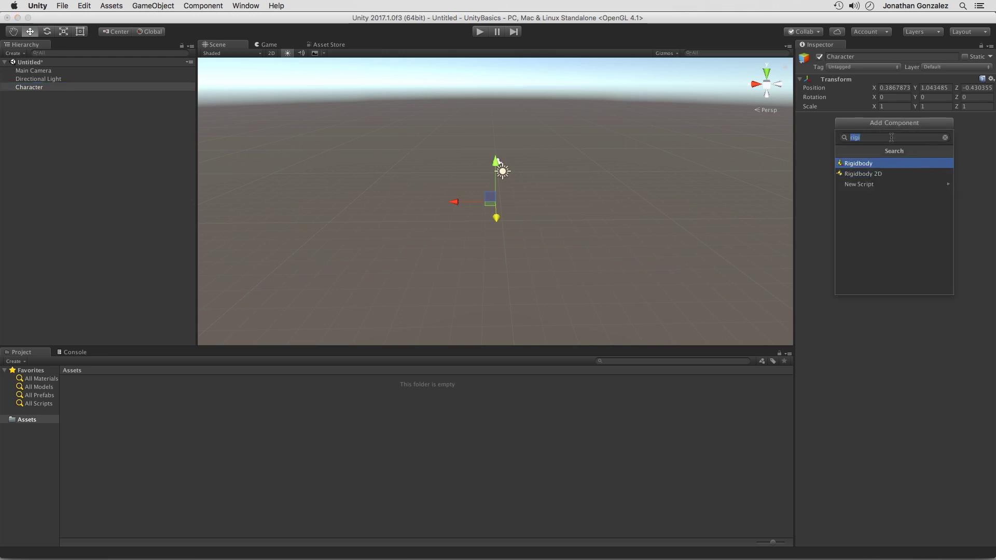
click(862, 165)
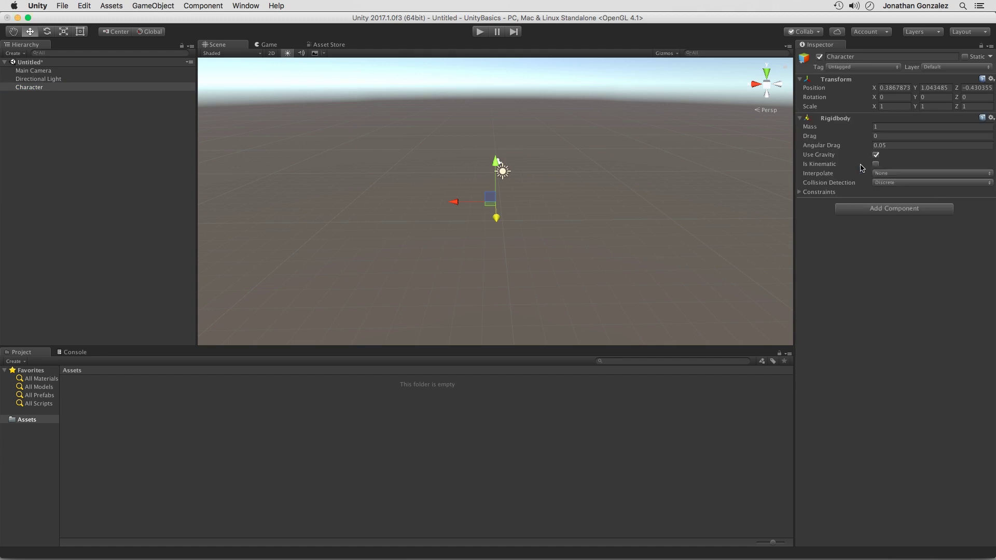
- Search Add Component for 'collider' and give Character a Box Collider
click(918, 213)
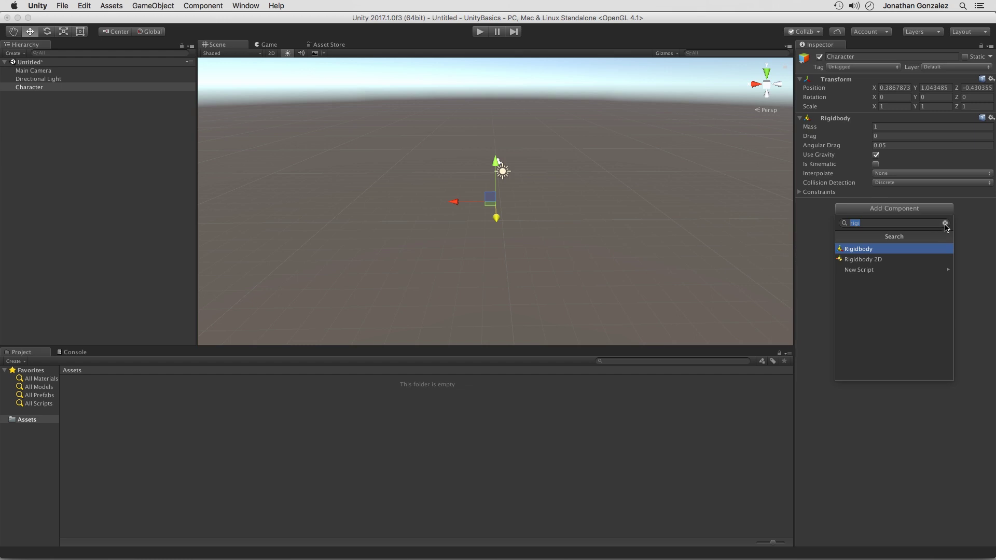
click(945, 223)
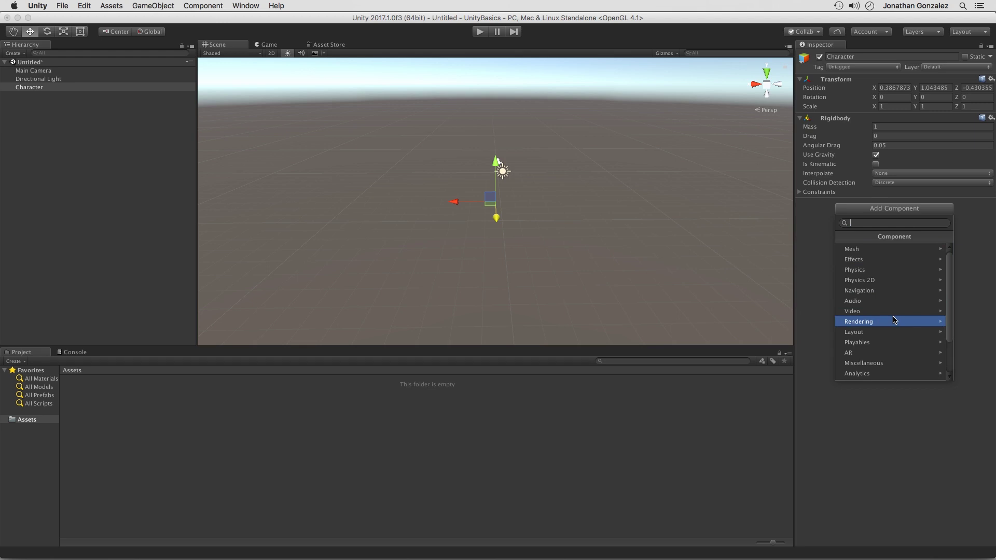
click(206, 6)
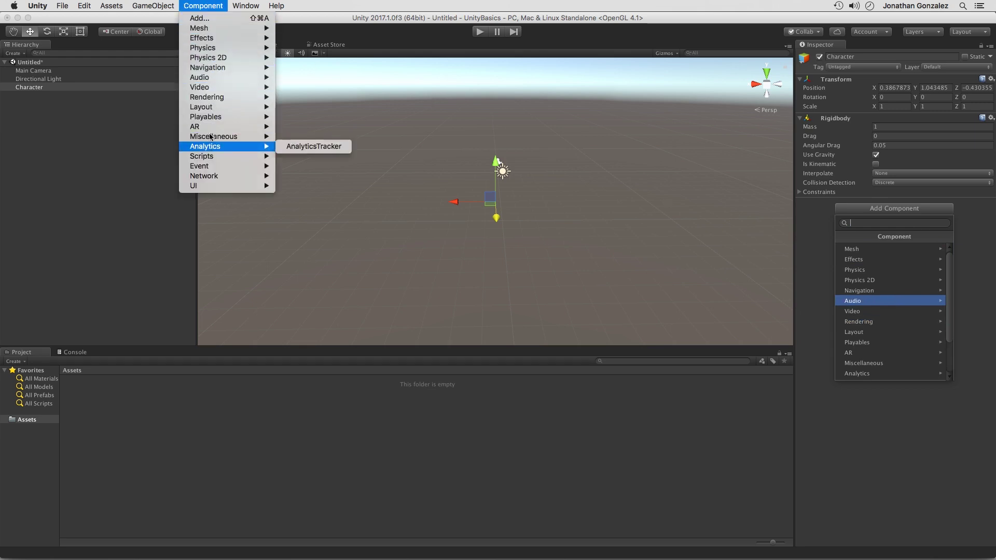
click(209, 5)
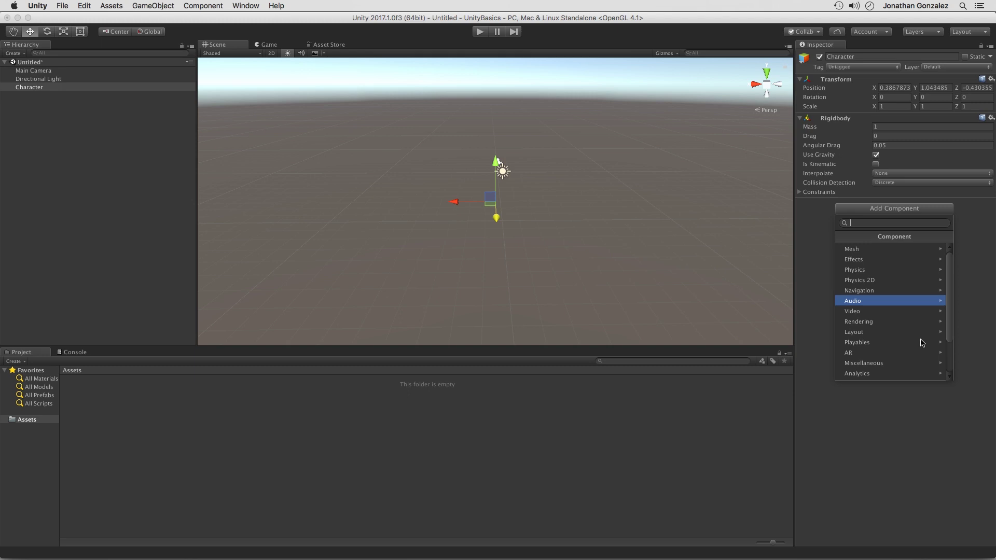
scroll(919, 341, down, 3)
scroll(902, 358, up, 3)
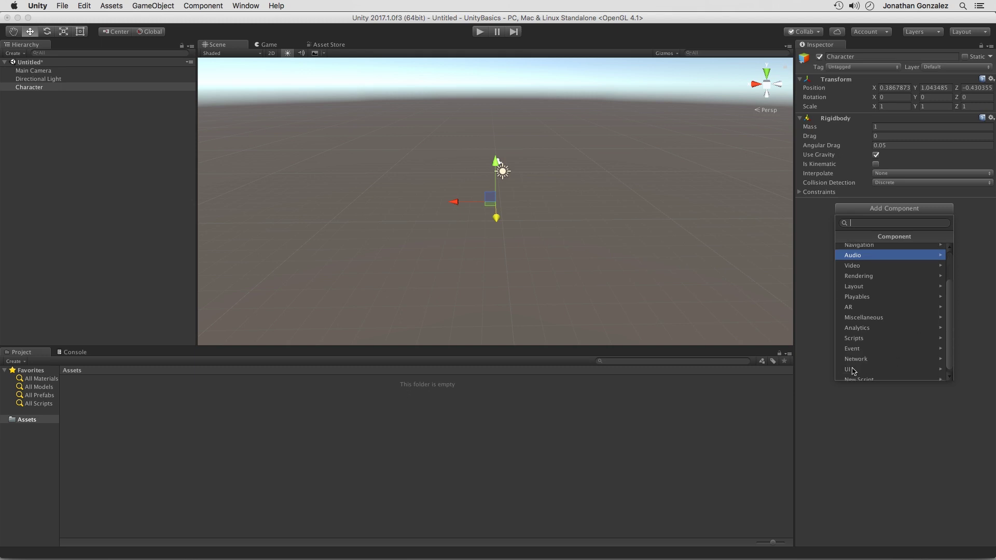
text(collider)
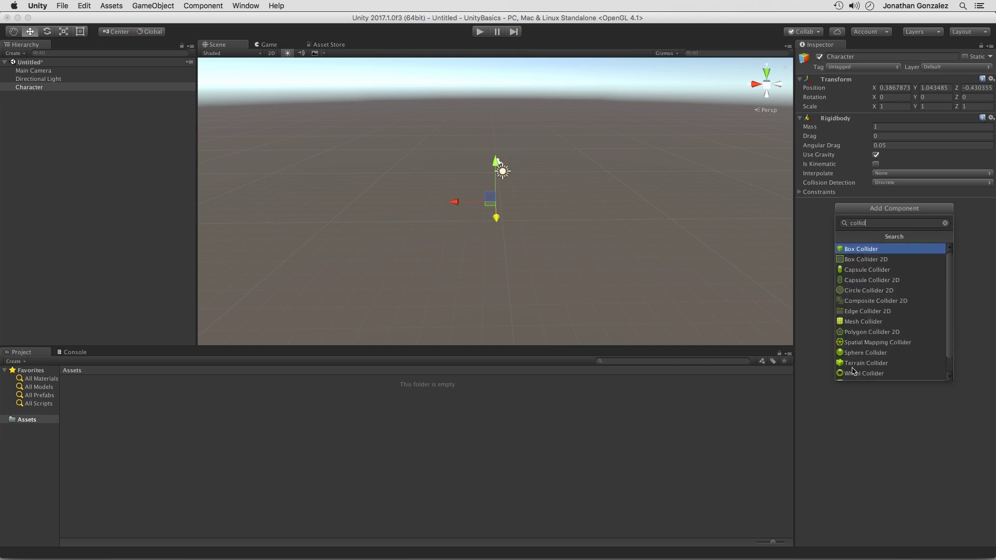
click(865, 249)
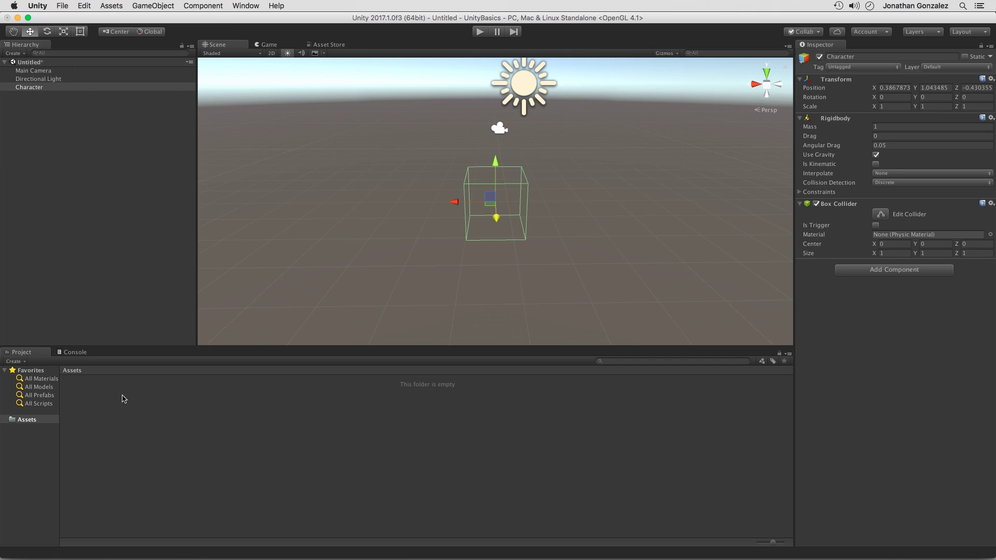
- Drag Character into Assets to make a prefab, then drag the prefab into the Scene view
drag(29, 87, 198, 423)
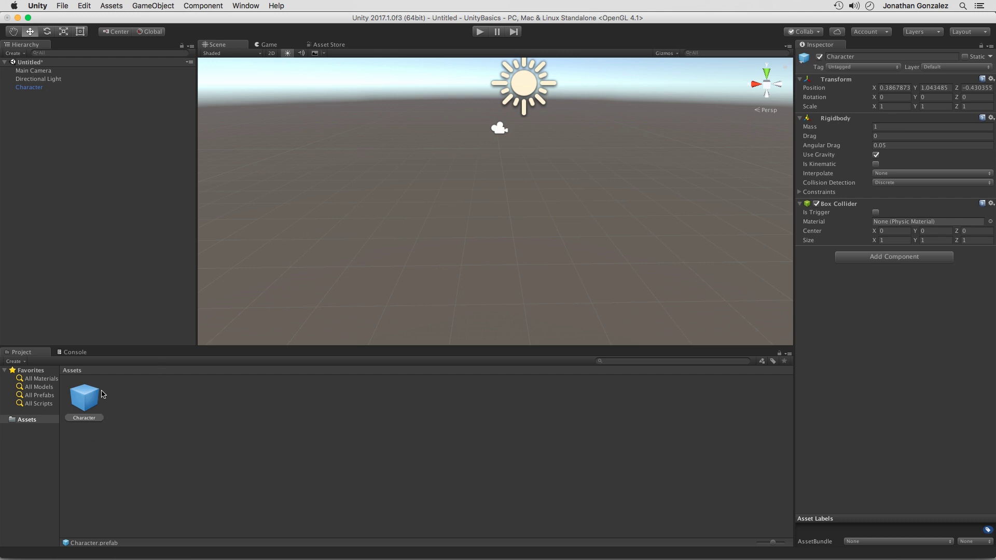
drag(89, 400, 440, 158)
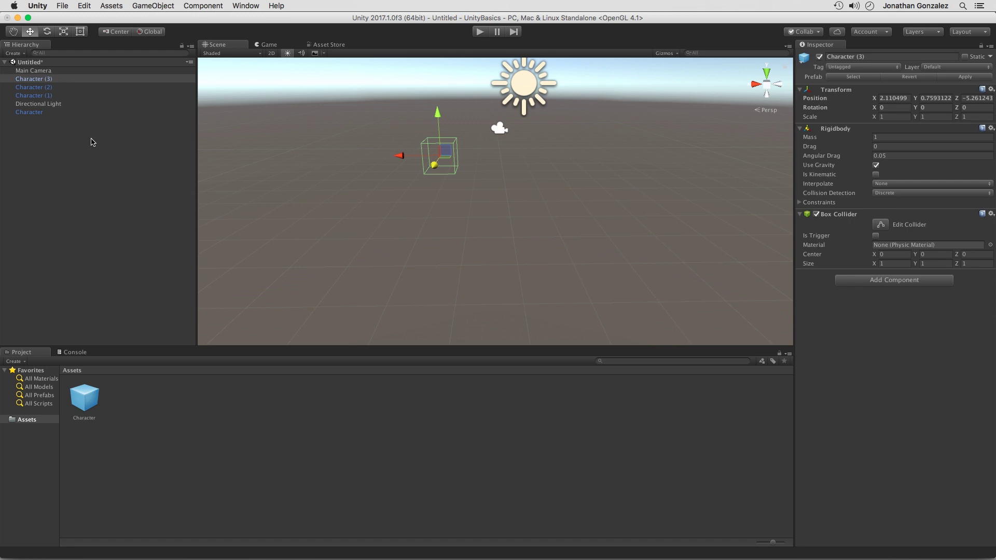
- Remove the Rigidbody component from the Character prefab asset
click(86, 398)
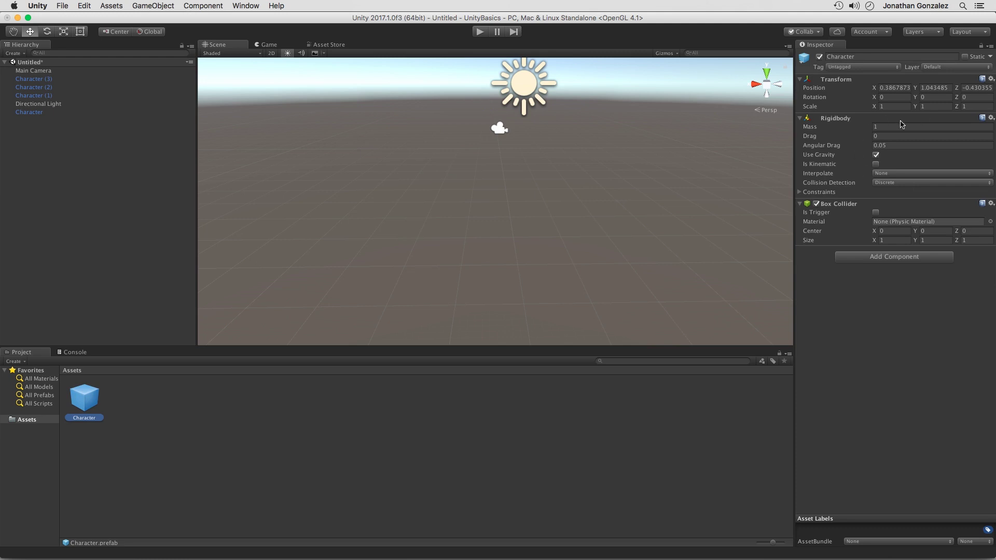
click(991, 119)
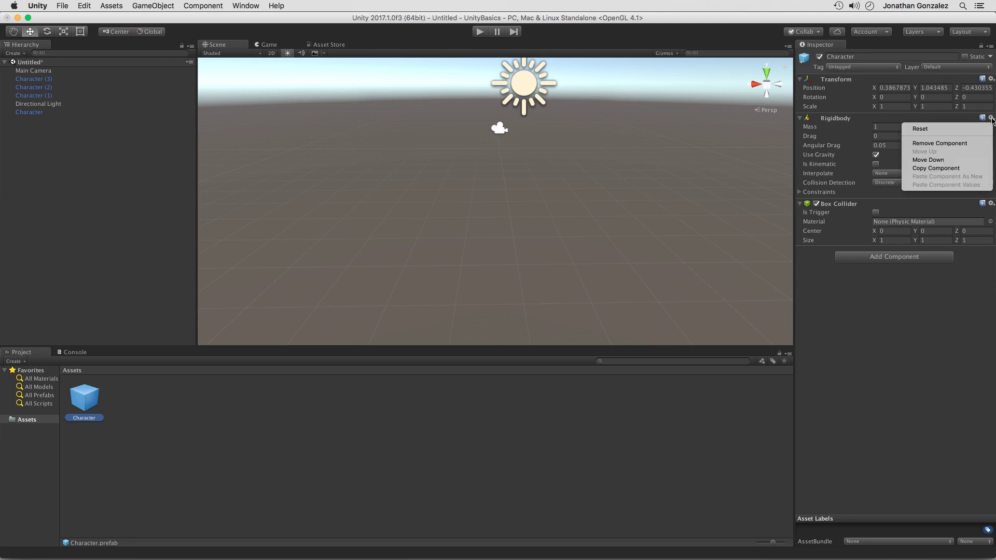
click(964, 144)
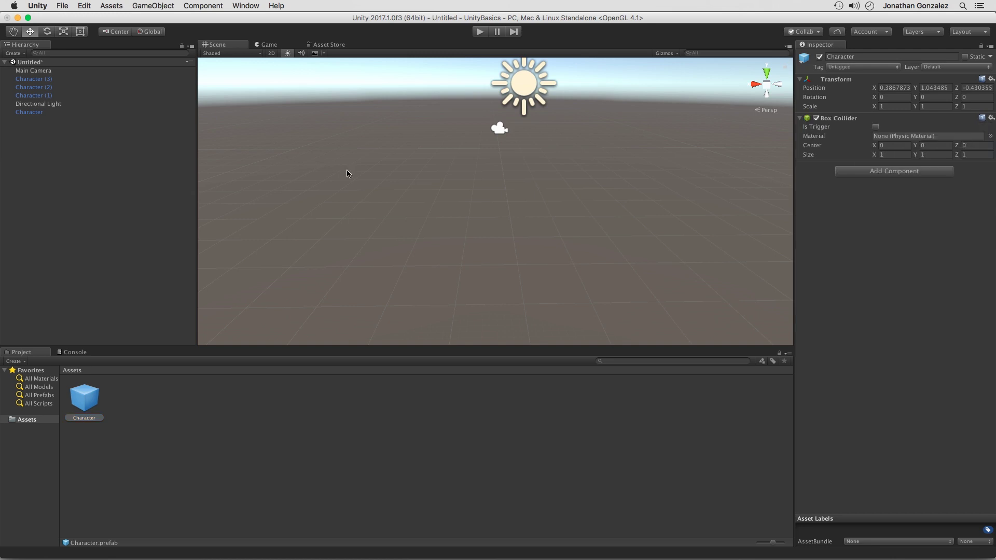
- Check Character and Character (1) through (3) to confirm the Rigidbody is gone
click(46, 112)
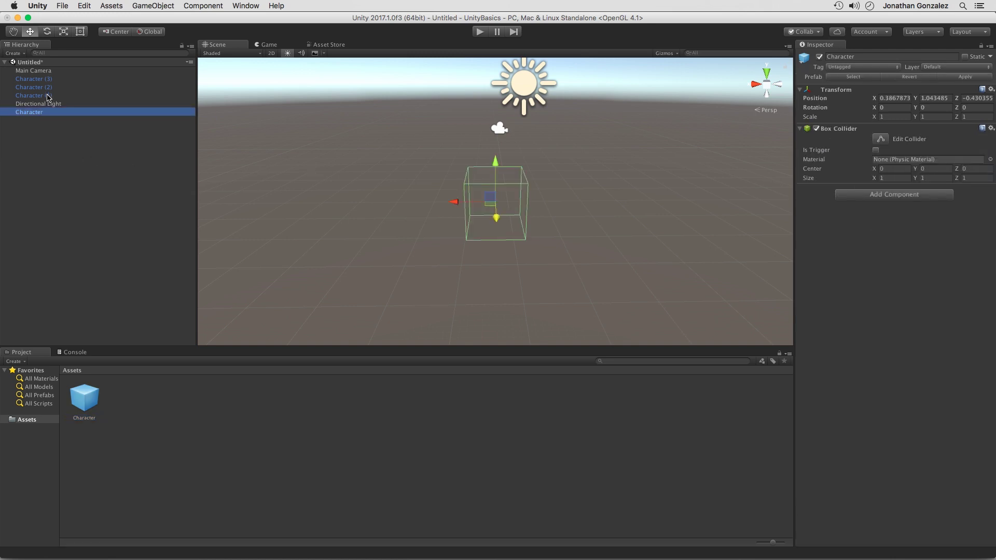
click(46, 96)
click(42, 86)
click(42, 79)
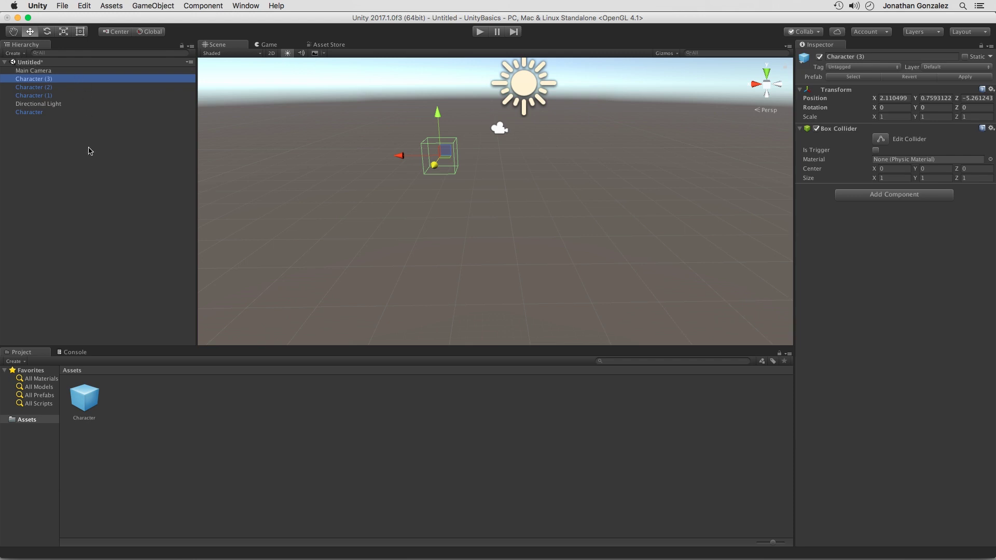
- Save the scene as TestScene in the Assets folder
click(62, 6)
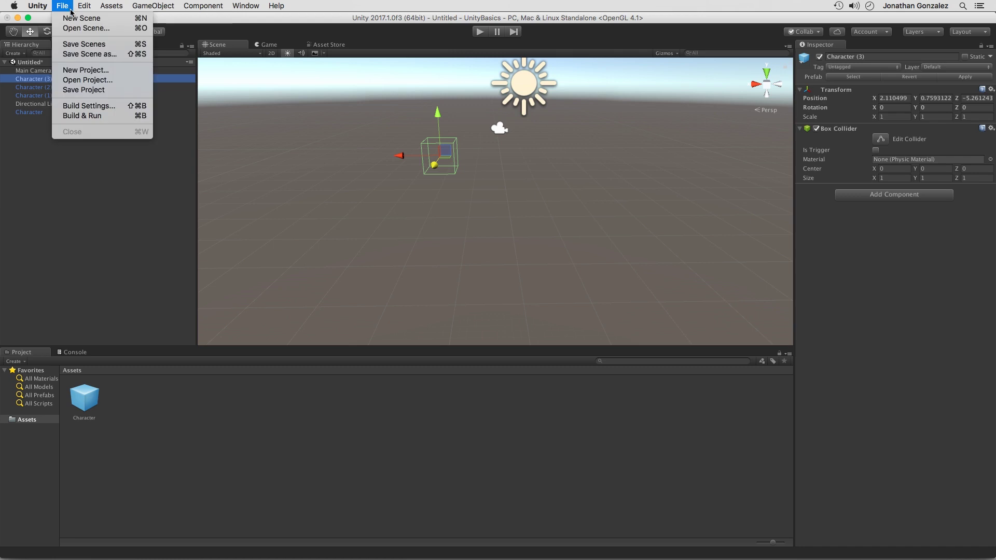
click(74, 45)
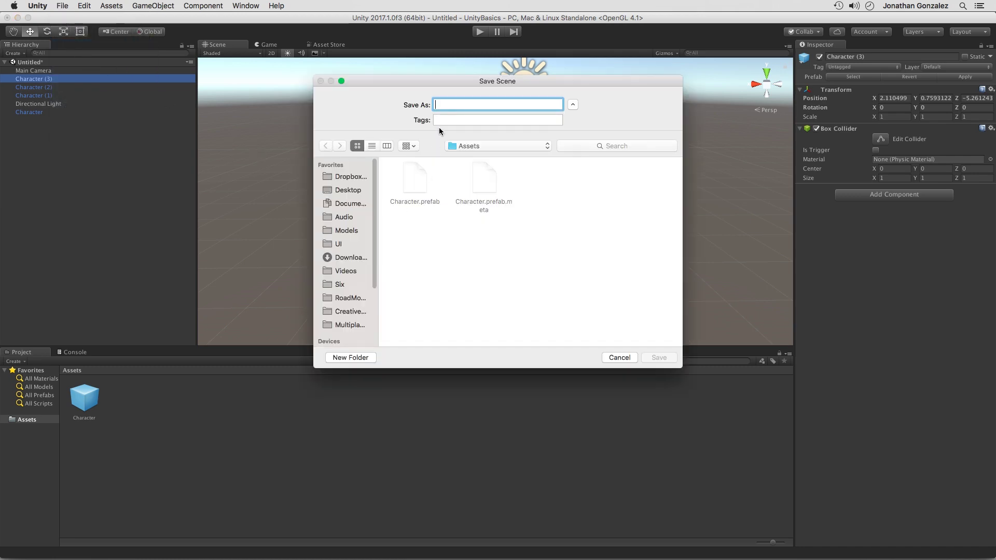
text(TestScene)
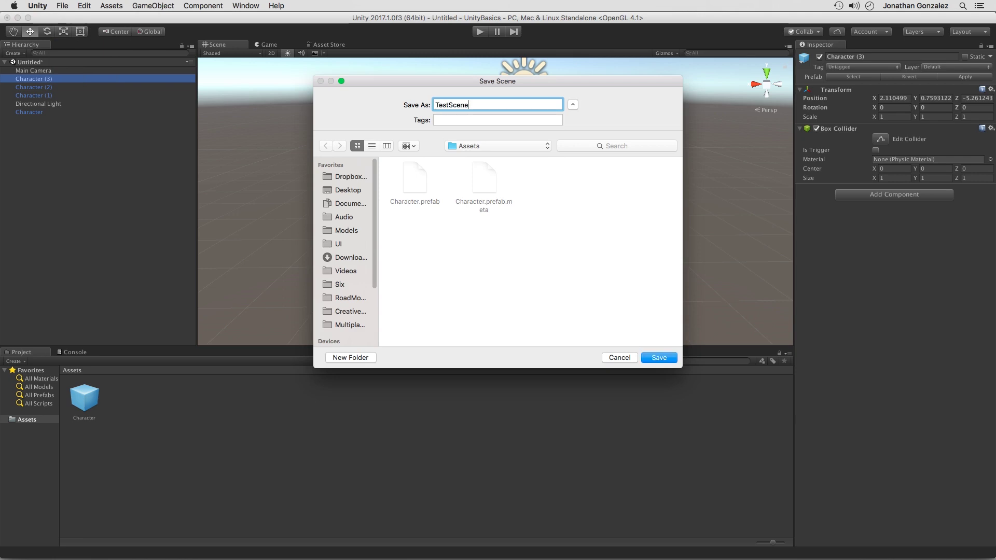
key(Return)
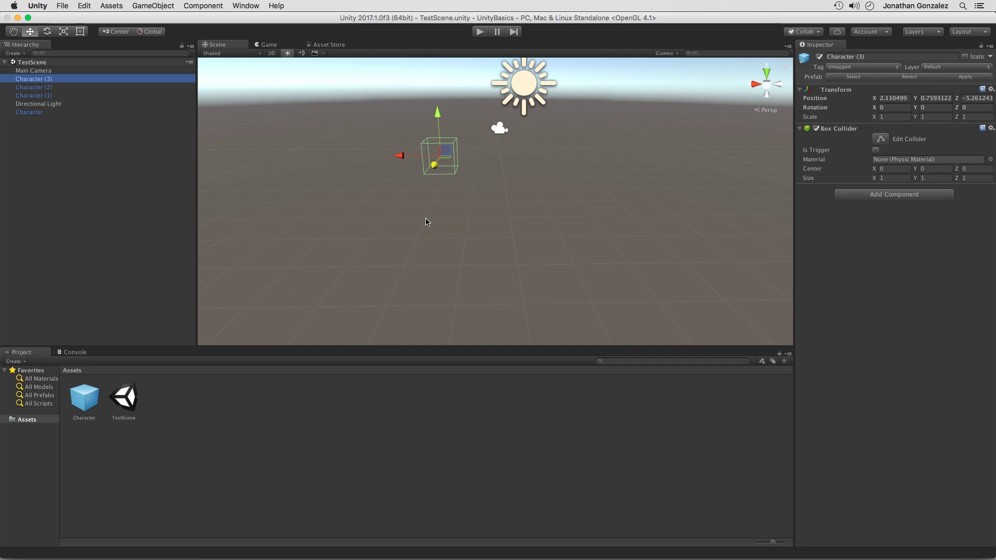
- Start a new untitled scene and inspect its Main Camera and Directional Light
click(63, 6)
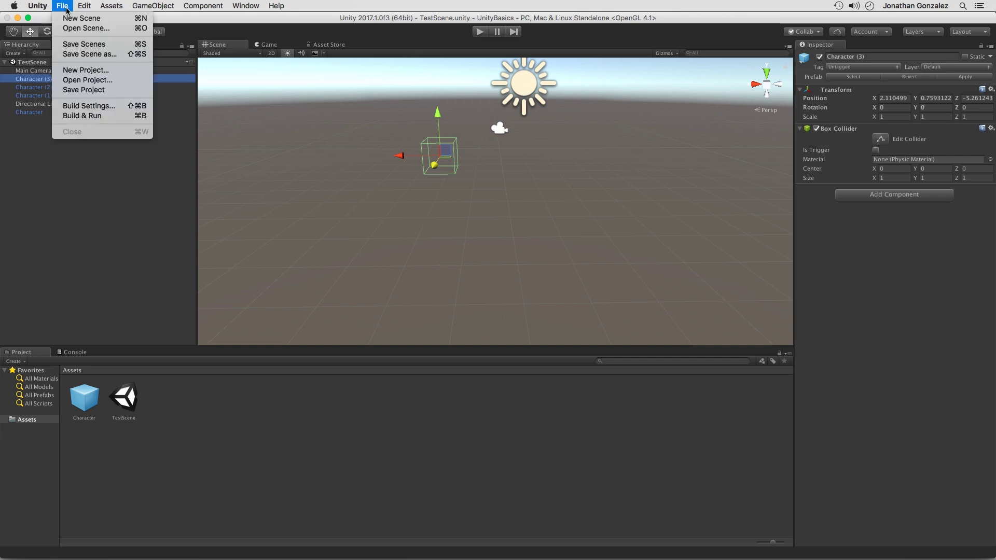
click(97, 21)
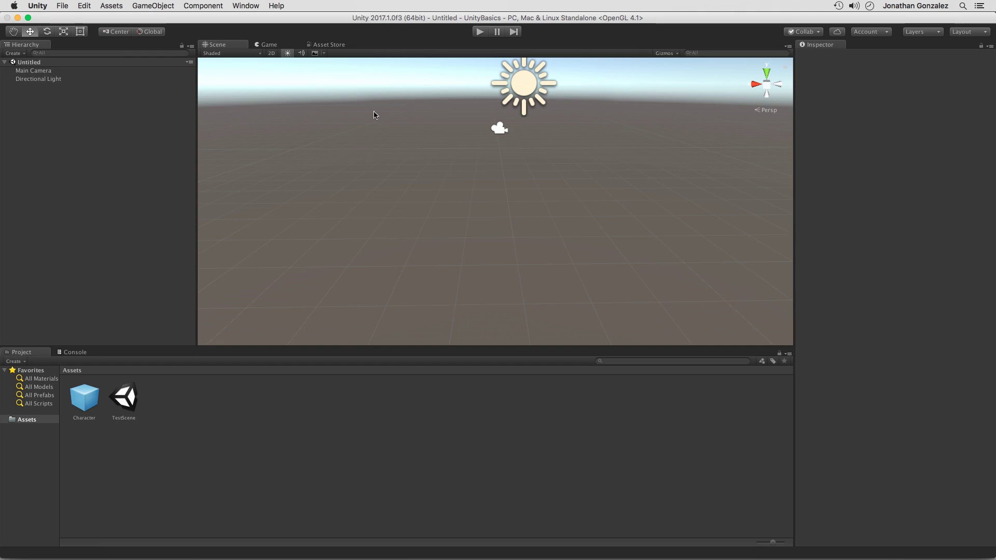
click(24, 74)
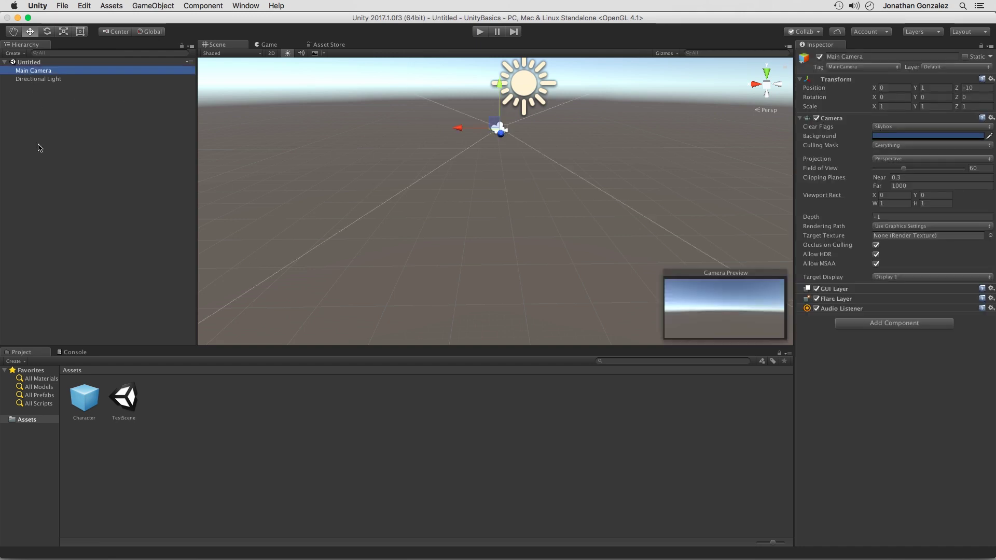
click(35, 79)
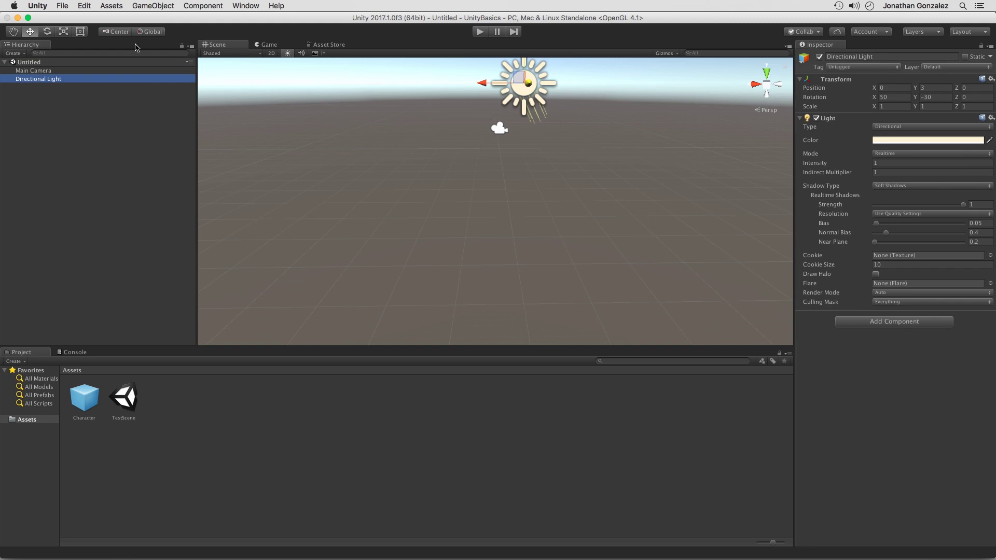
- Add a 3D Sphere object to the new scene
click(144, 5)
mouse_move(150, 39)
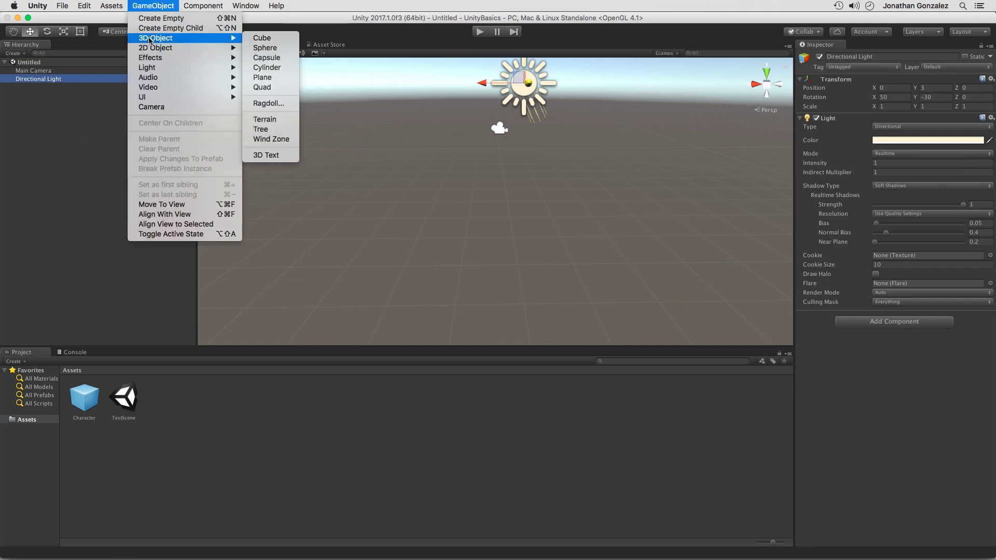
click(278, 50)
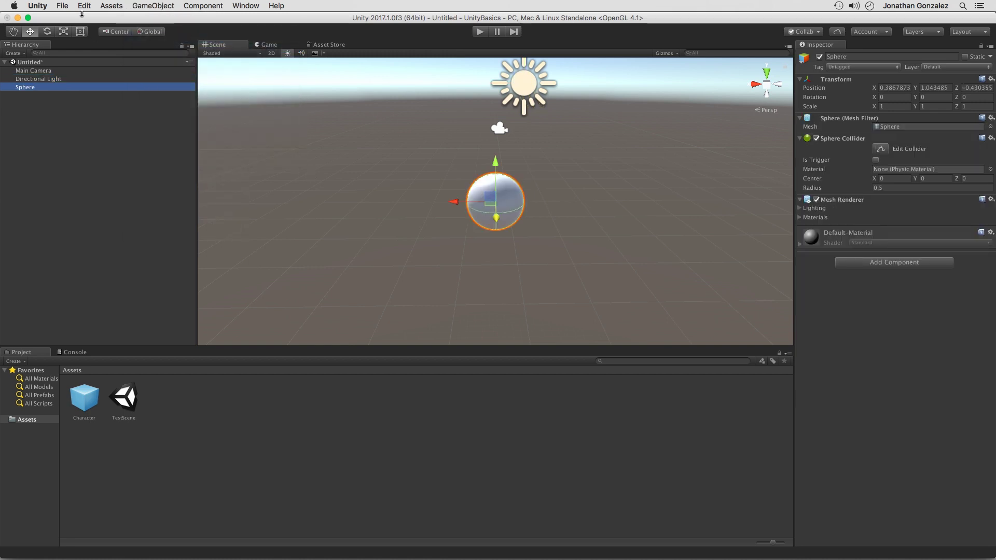
- Save the new scene as SphereScene
click(62, 6)
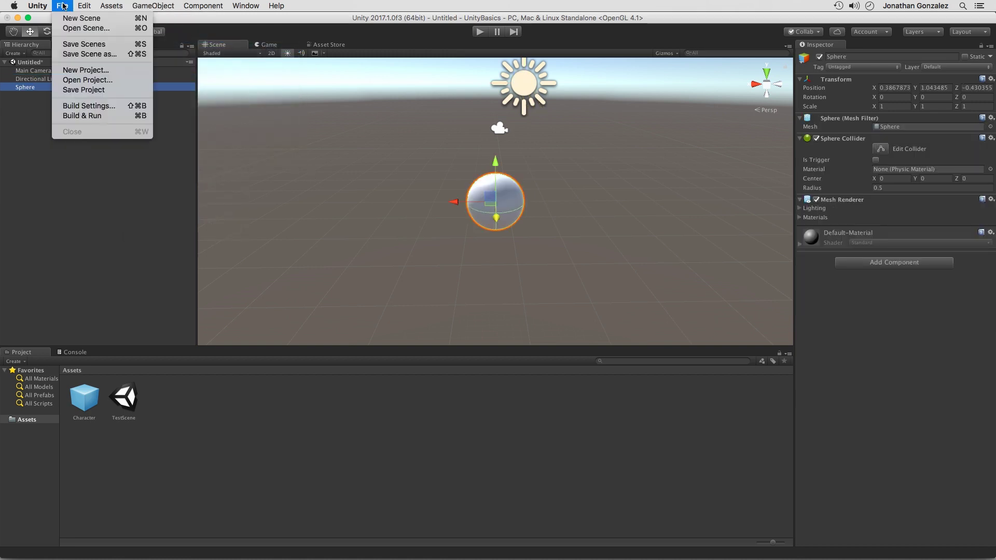
click(84, 55)
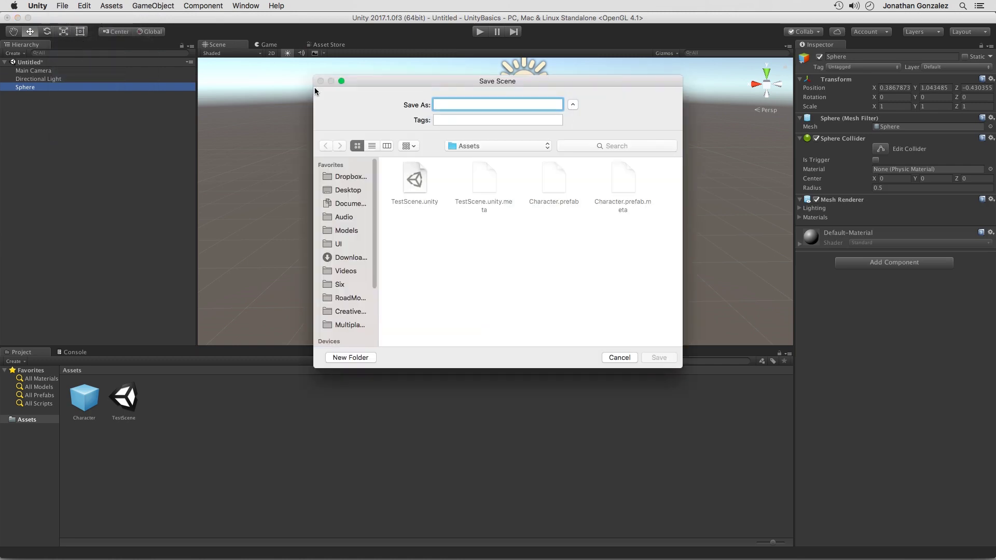
text(SphereScene)
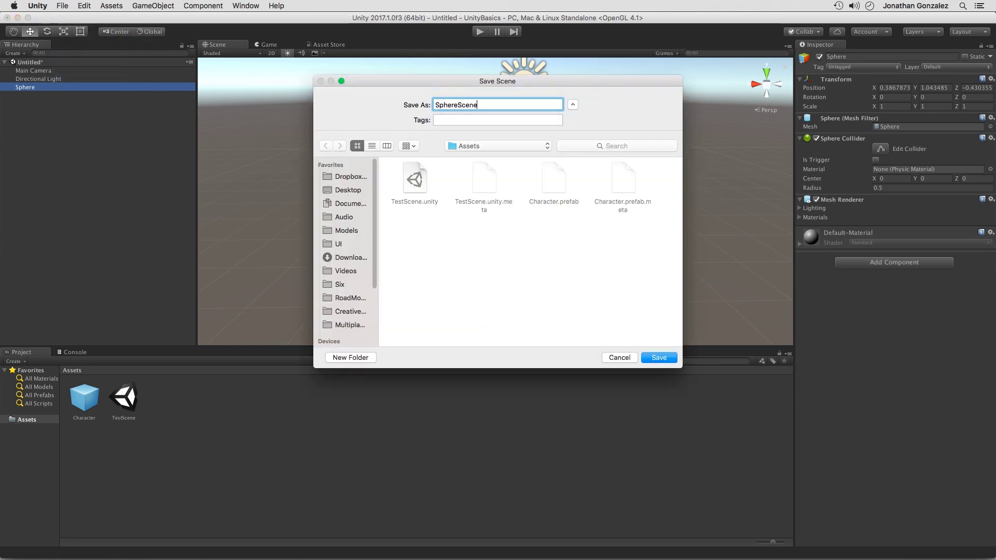
key(Return)
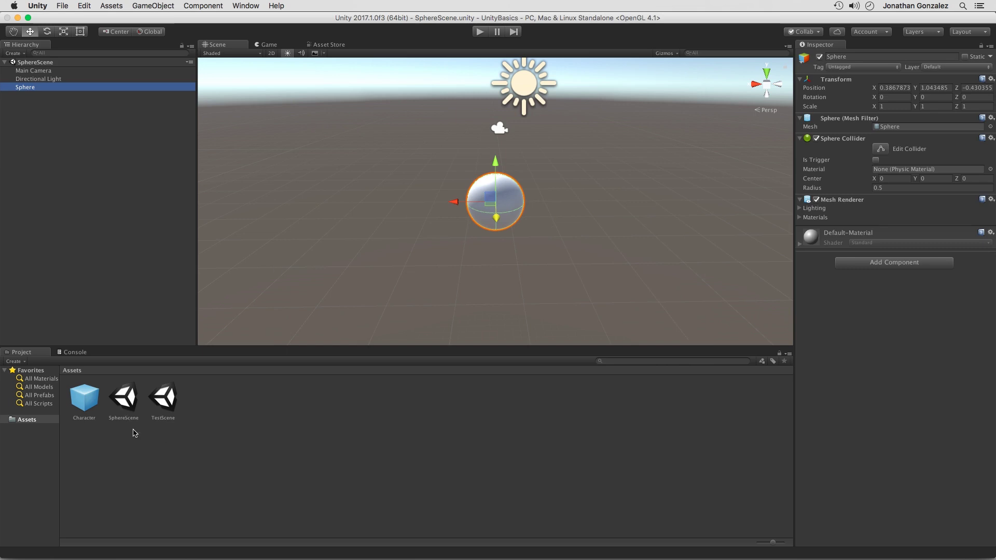
double_click(166, 403)
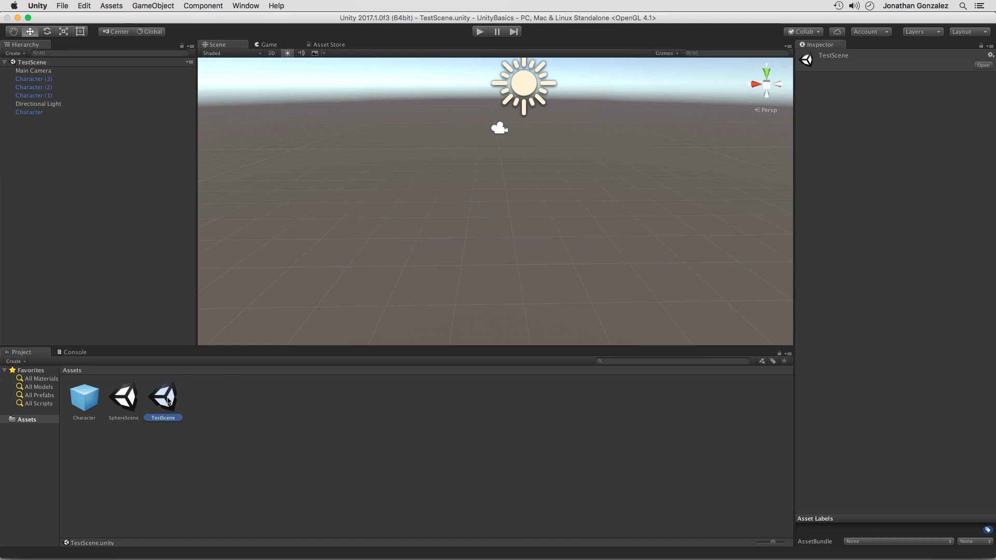
double_click(125, 400)
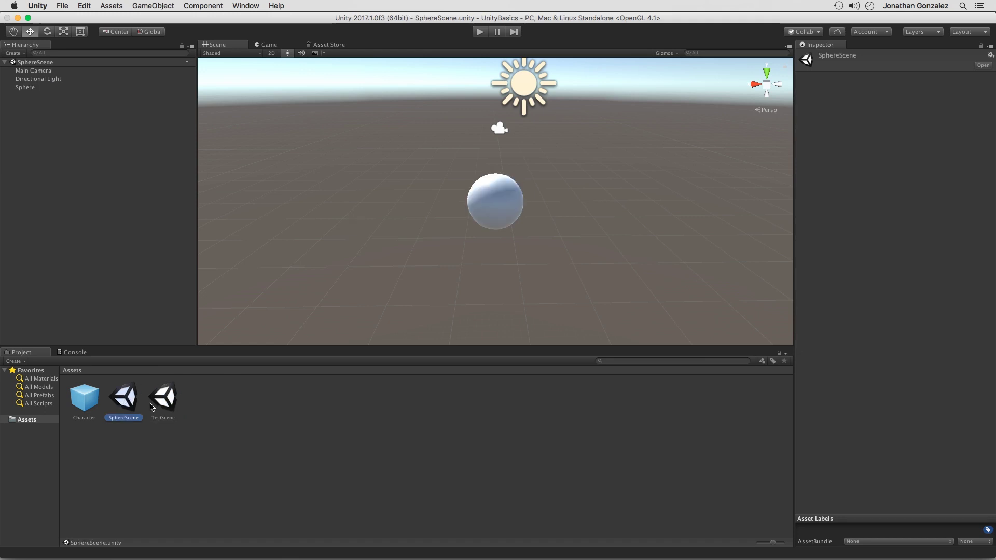